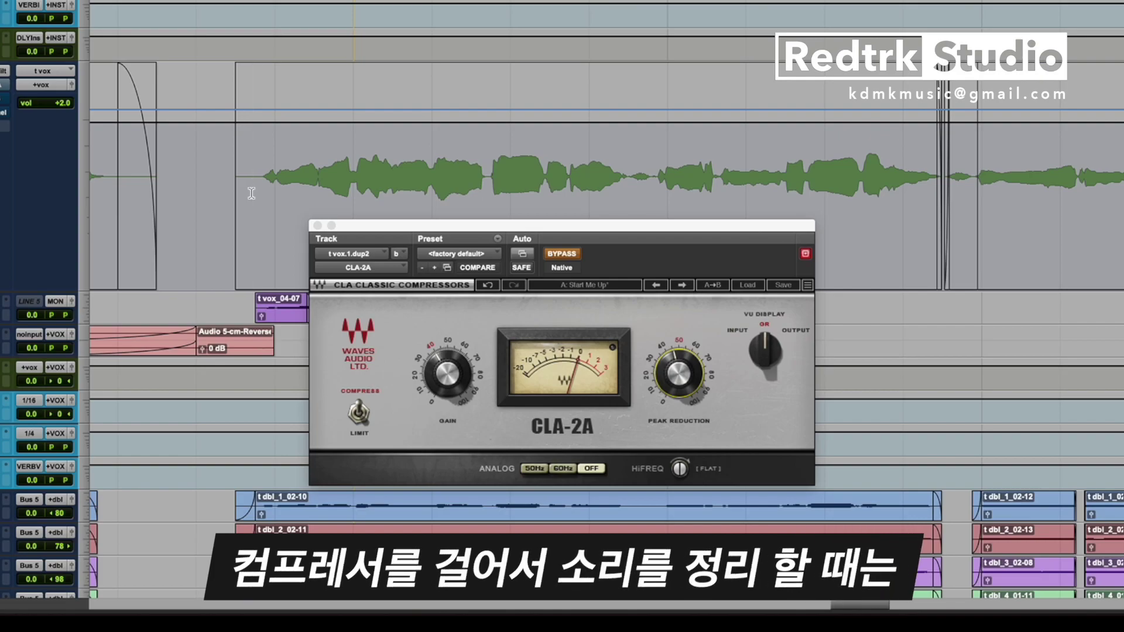
Step: Play back the lead vocal through the CLA-2A and set its Peak Reduction to about 44
drag(322, 160, 546, 160)
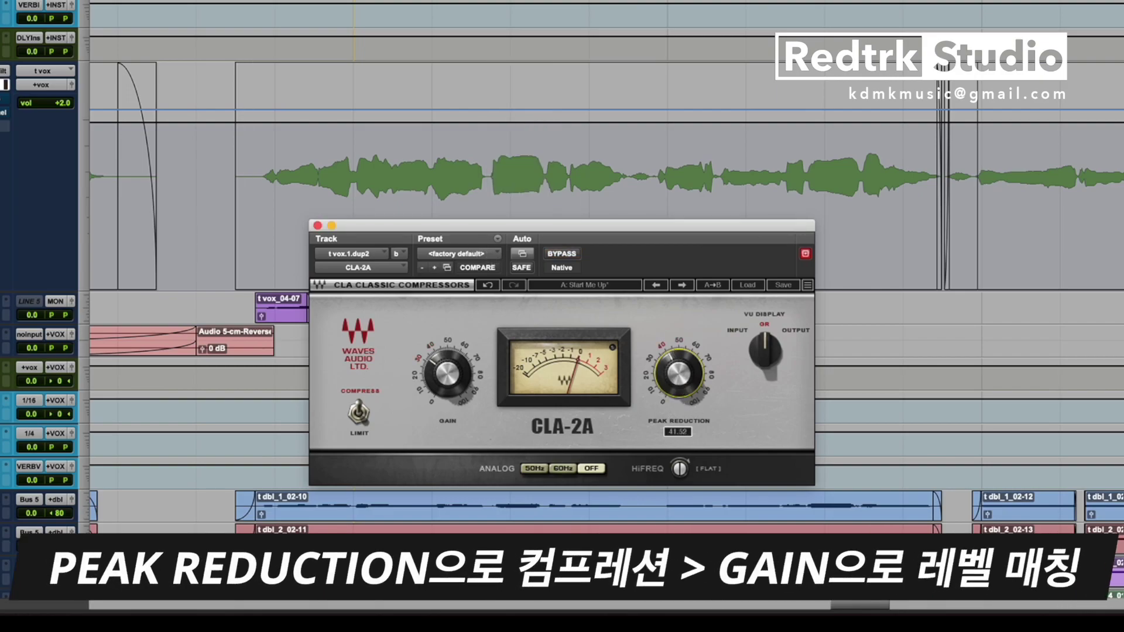
drag(333, 182, 510, 169)
click(470, 169)
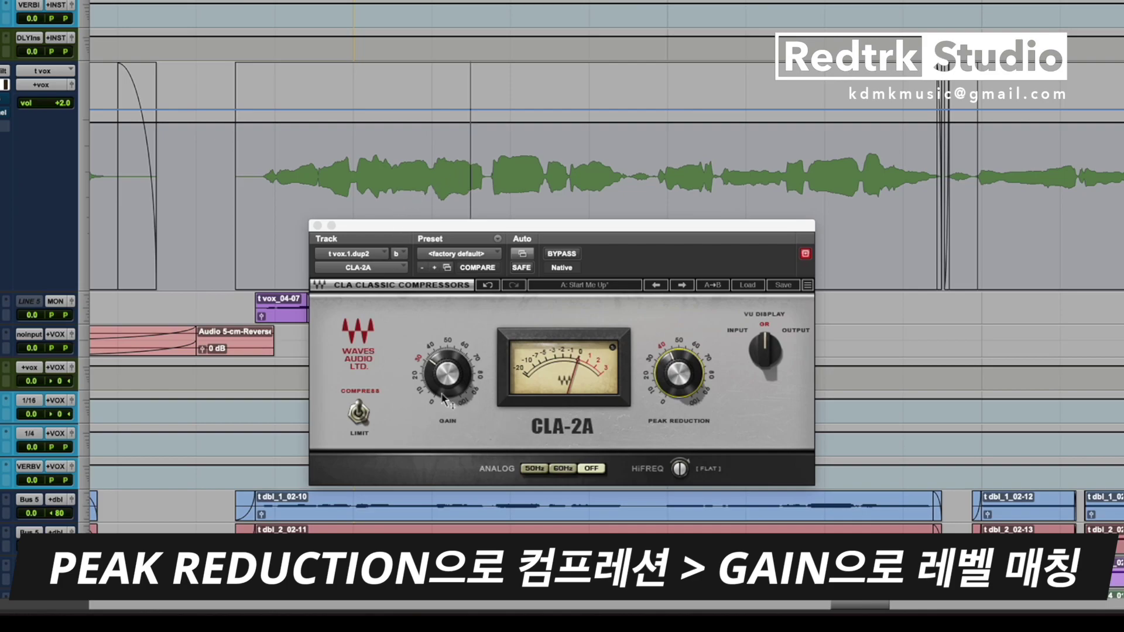
mouse_move(451, 382)
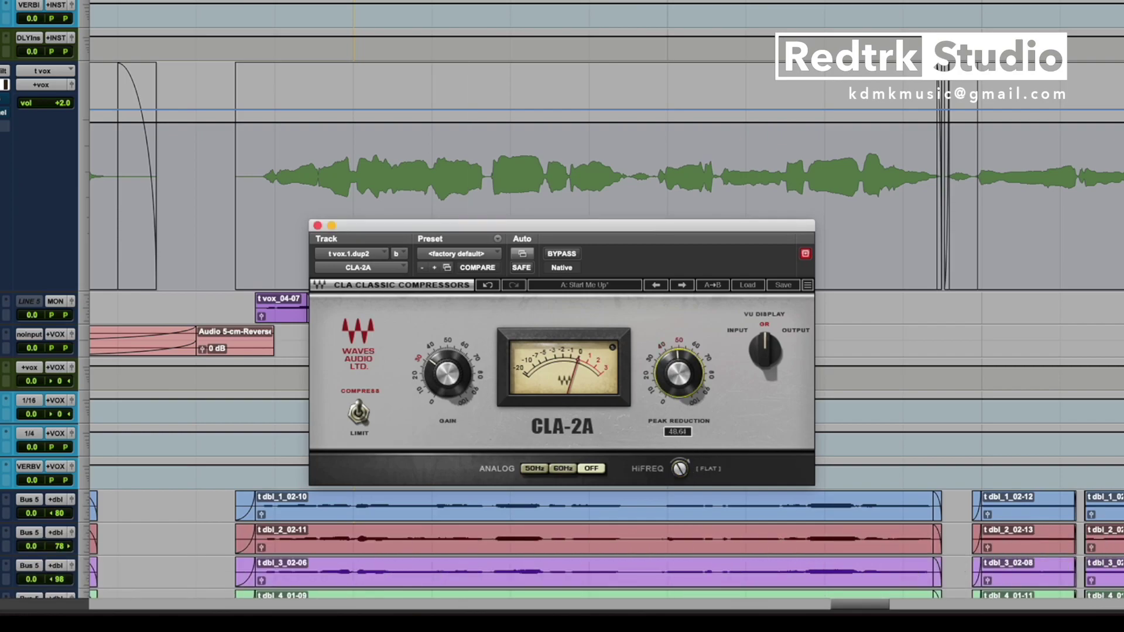
key(space)
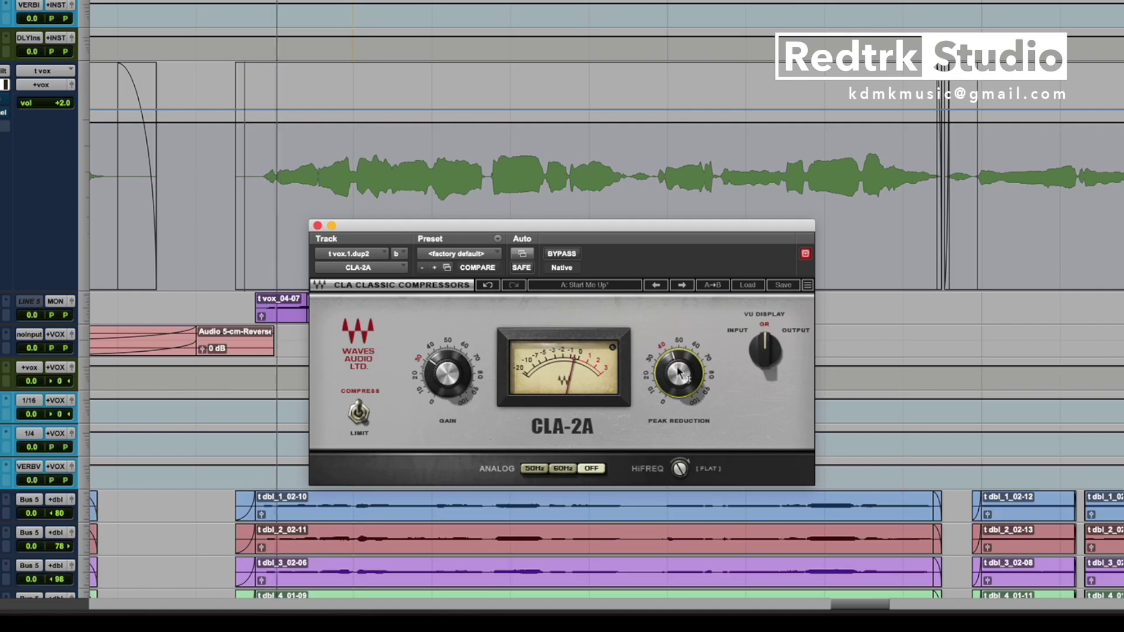
key(space)
key(space)
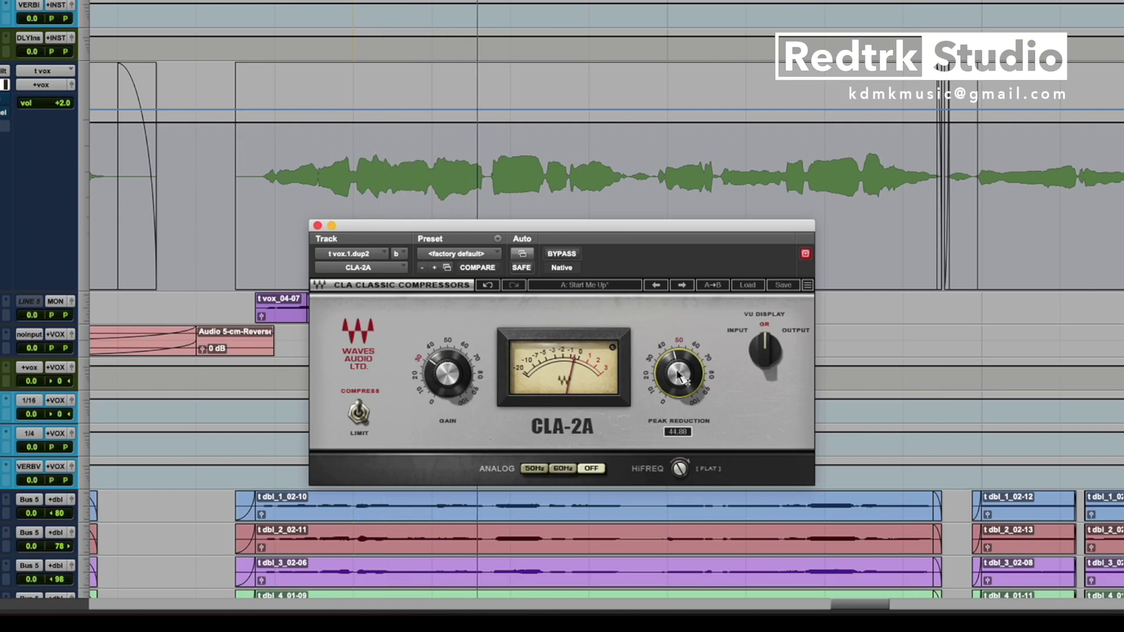
key(space)
drag(677, 371, 678, 370)
key(space)
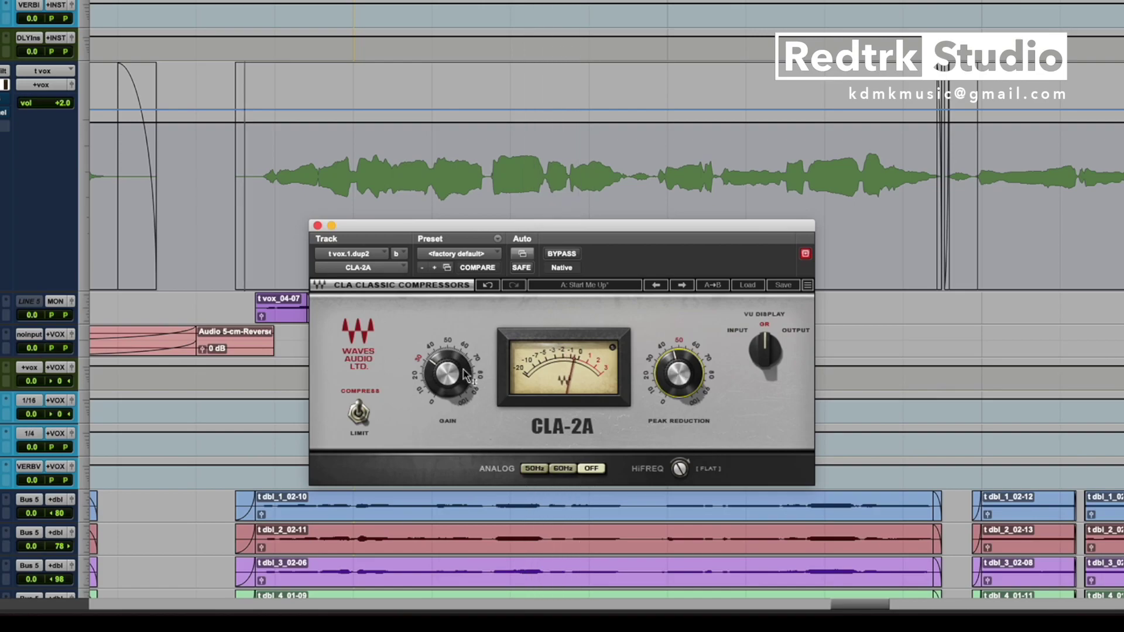
Step: Compare the lead vocal's sound and level with the CLA-2A bypassed and active during playback
click(559, 257)
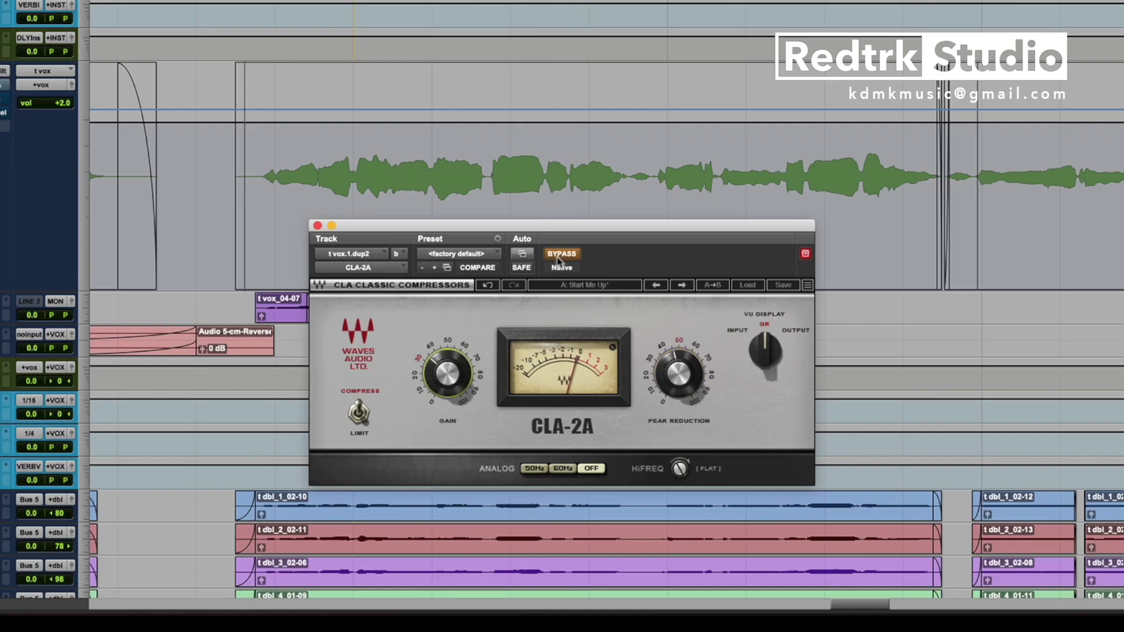
click(558, 261)
click(558, 262)
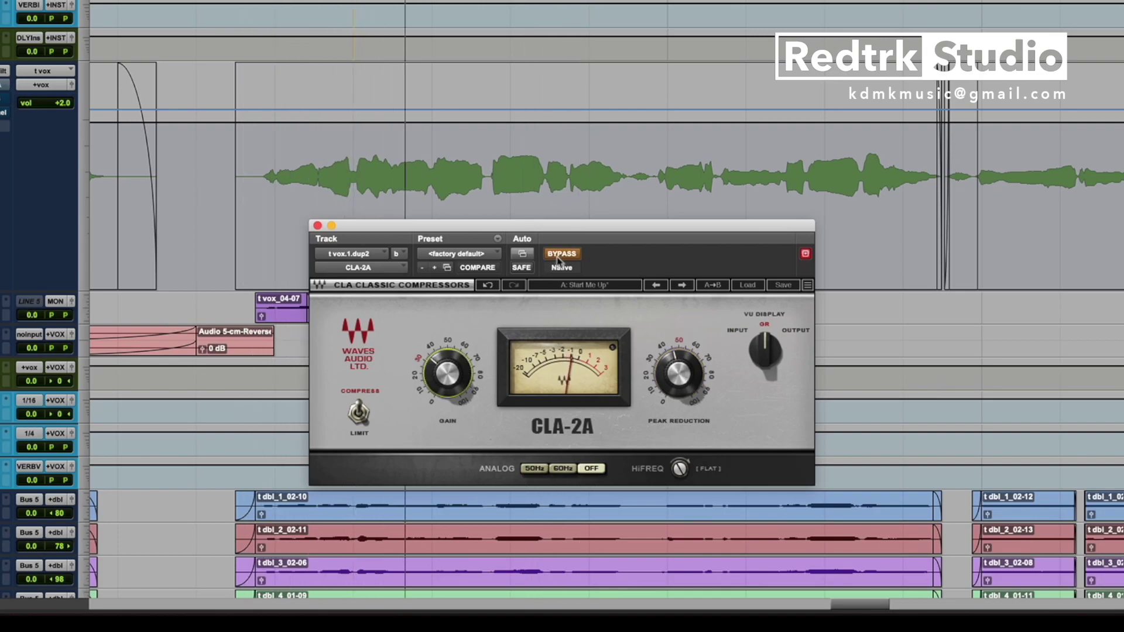
click(558, 262)
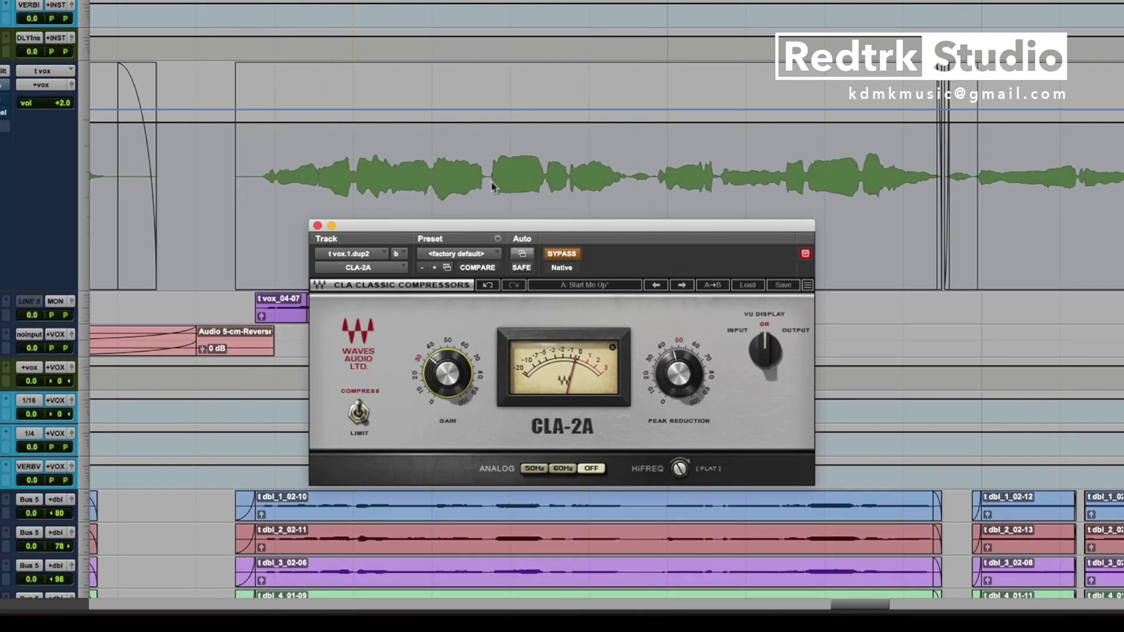
click(569, 257)
key(space)
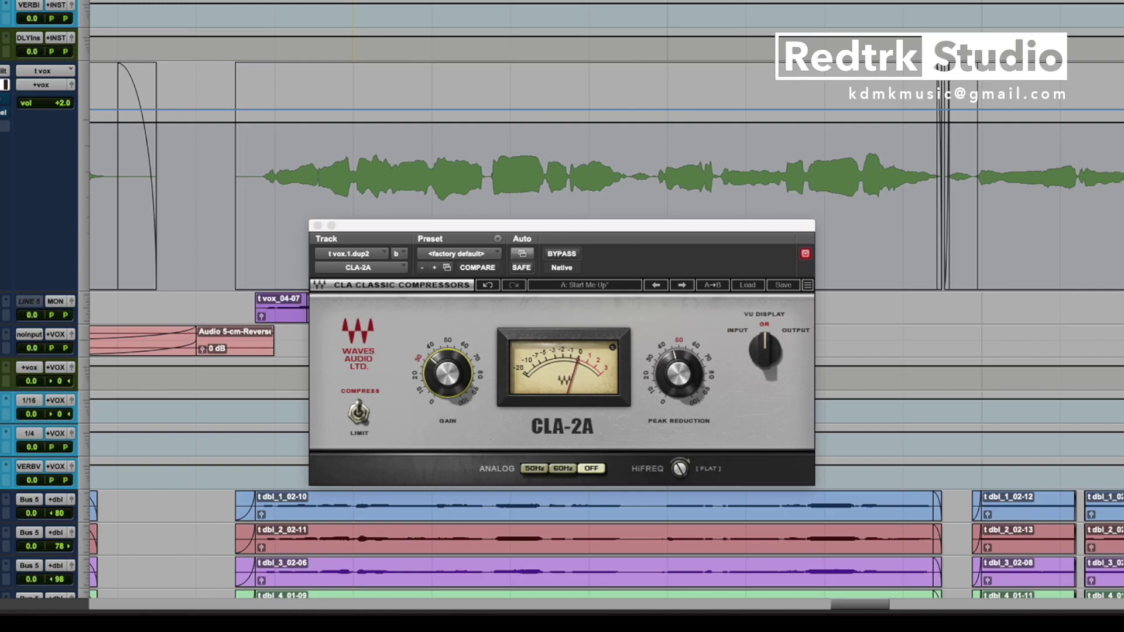
click(577, 256)
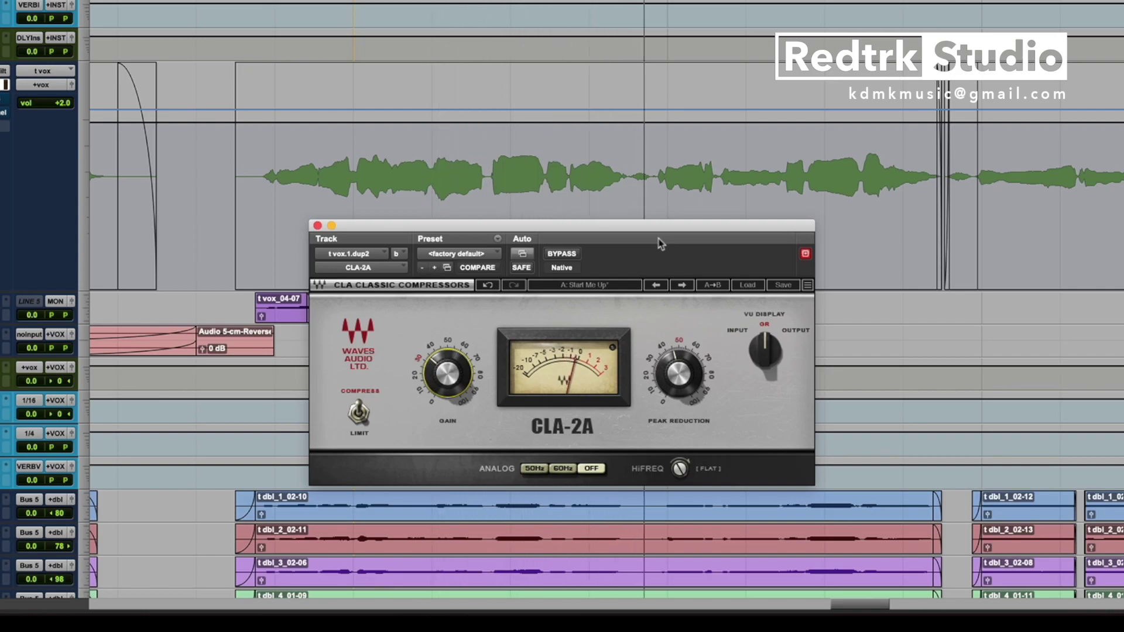
key(space)
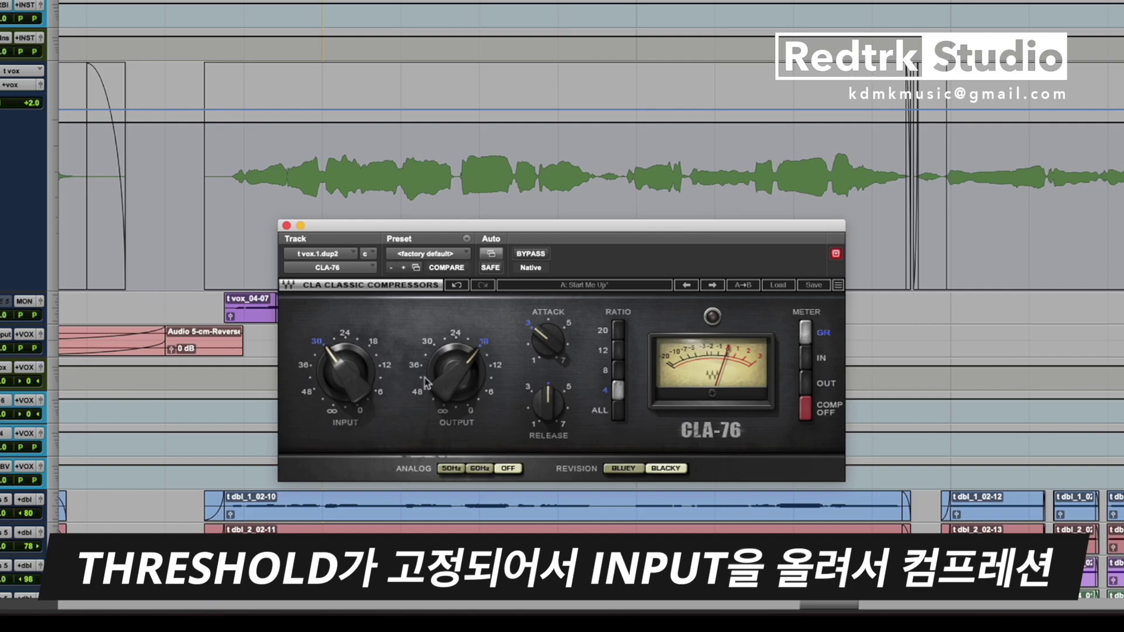
Step: Set the CLA-76 Attack to 1 and Release to 7, and check the bypass toggle
drag(556, 339, 561, 389)
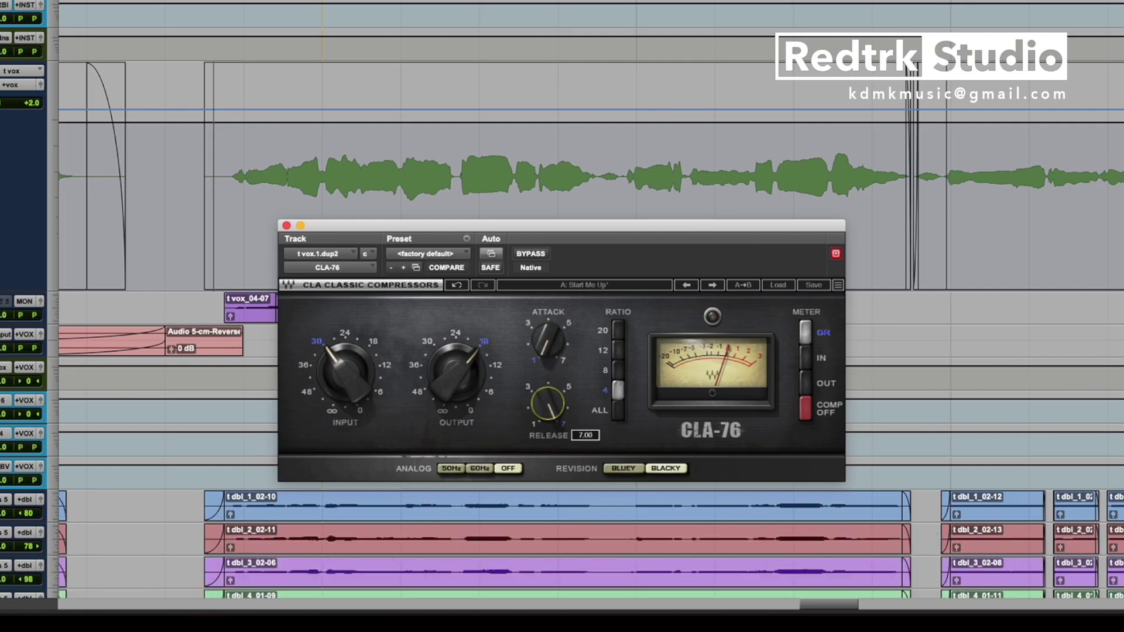
click(531, 254)
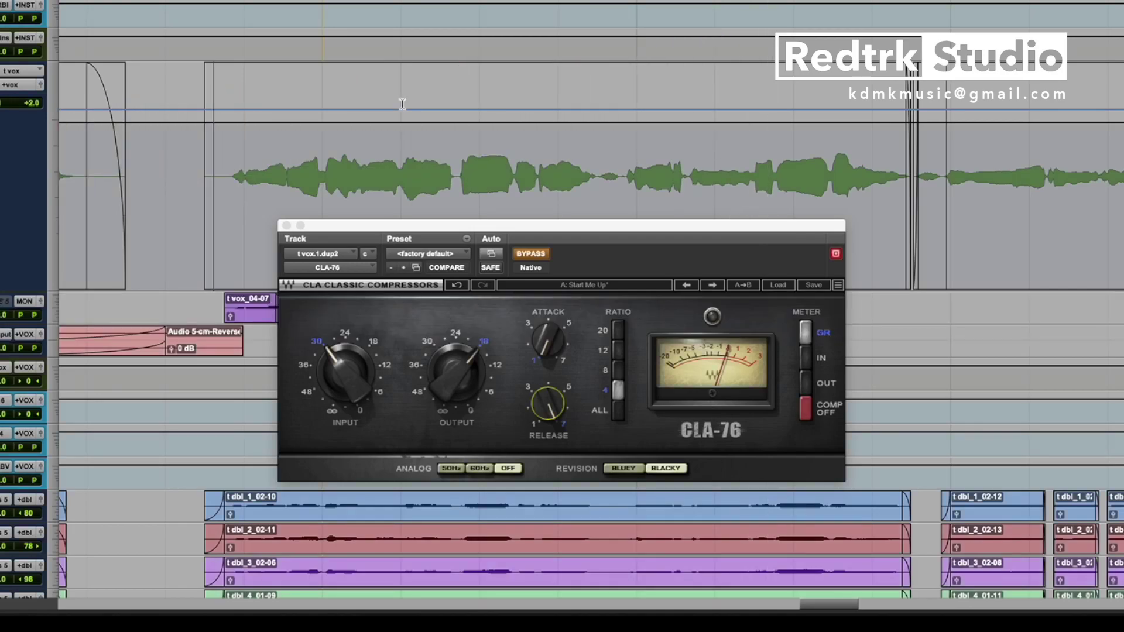
click(532, 254)
Step: Select the opening vocal phrase for playback, lower the CLA-76 Output below -18, and set Input to about -29.6
drag(300, 178, 489, 164)
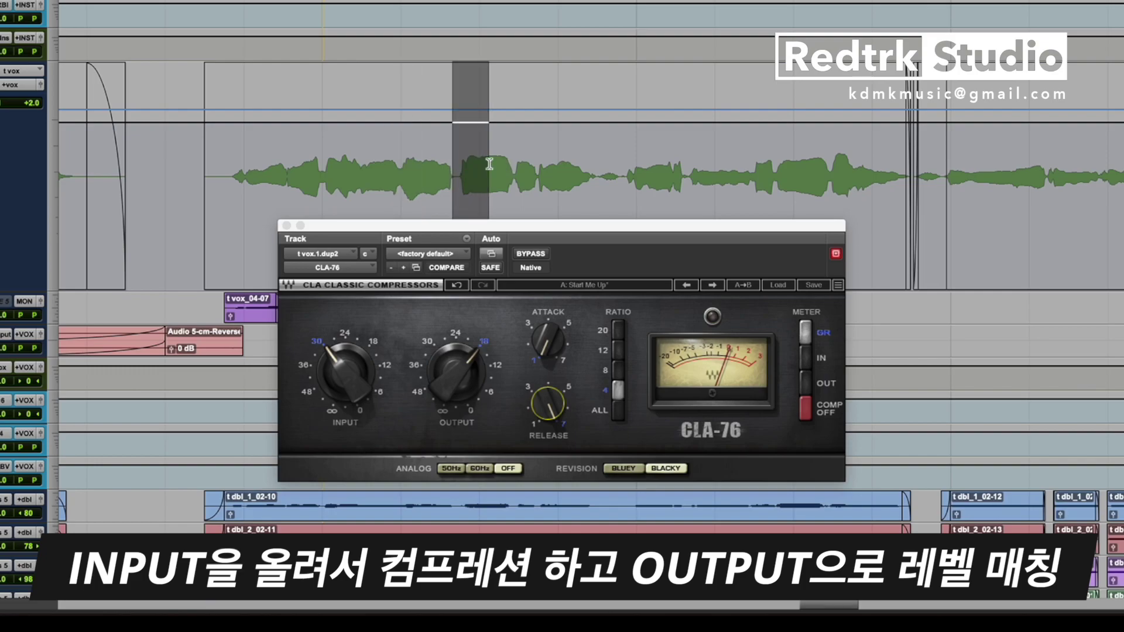
click(367, 318)
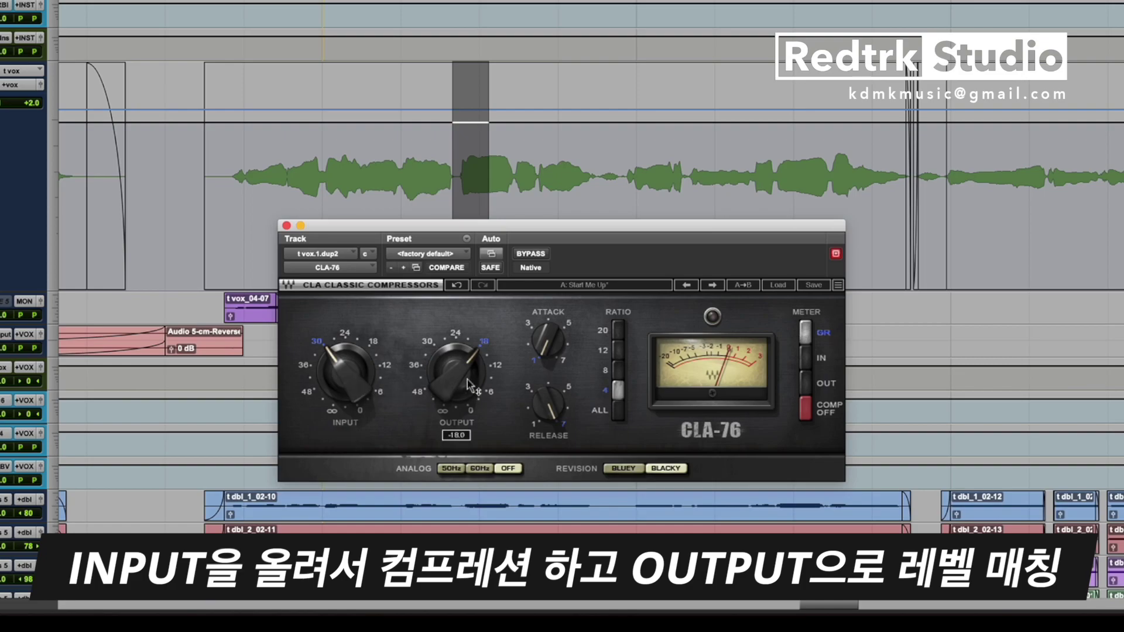
drag(438, 370, 438, 380)
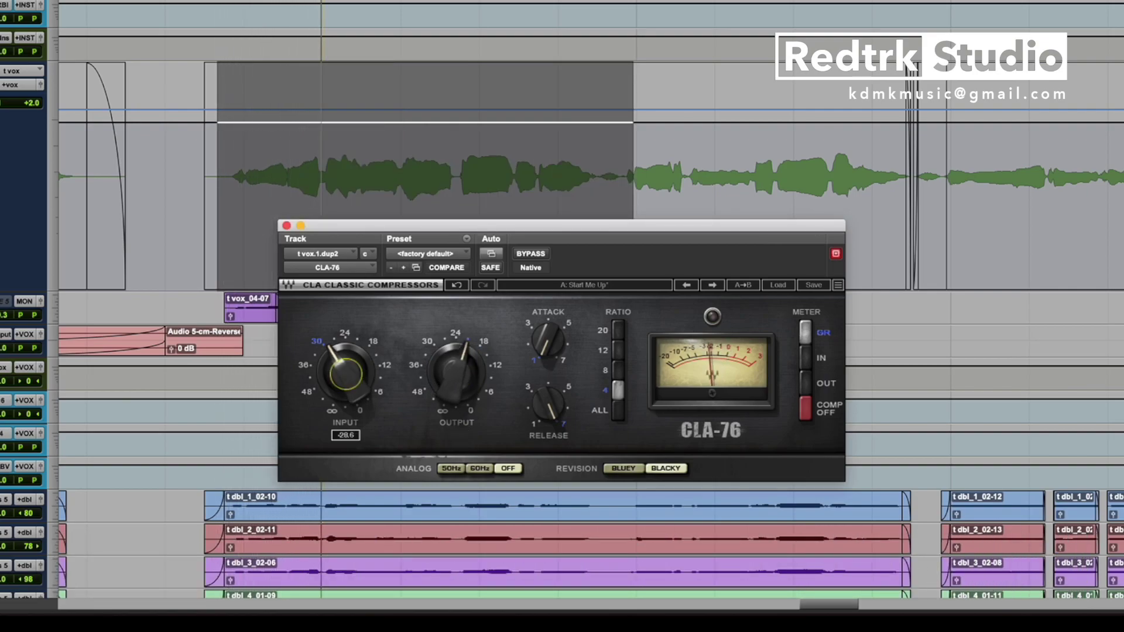
drag(345, 373, 346, 377)
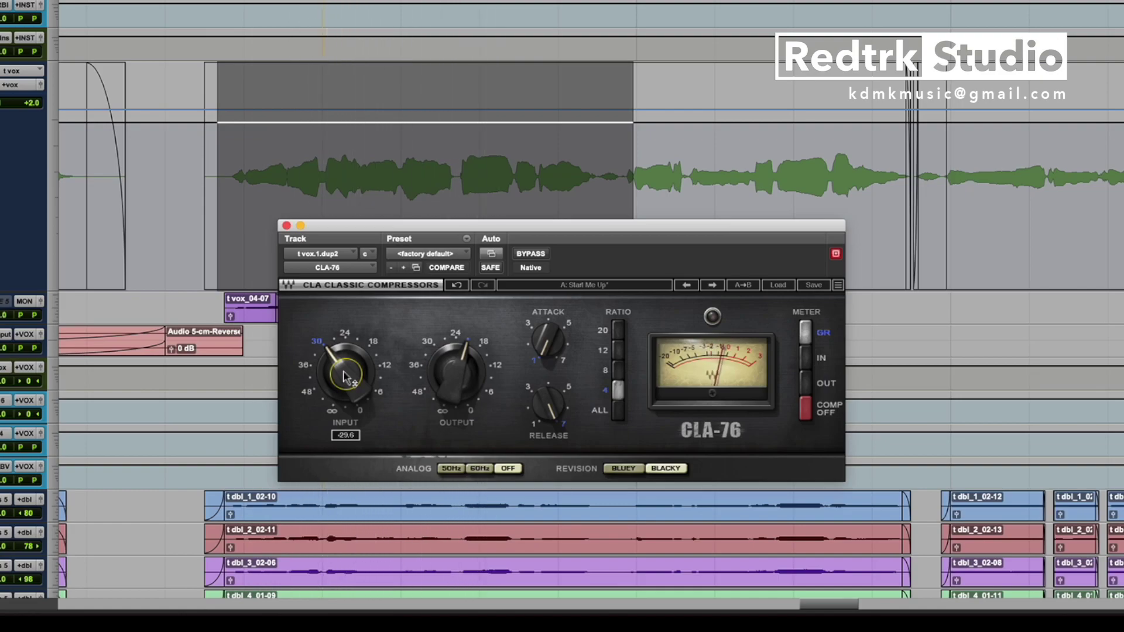
Step: Lower the CLA-76 Output to near the 24 mark while checking against bypass, and reduce the Input slightly
click(527, 256)
click(527, 256)
drag(459, 414, 459, 421)
click(530, 255)
click(530, 255)
click(533, 259)
click(533, 259)
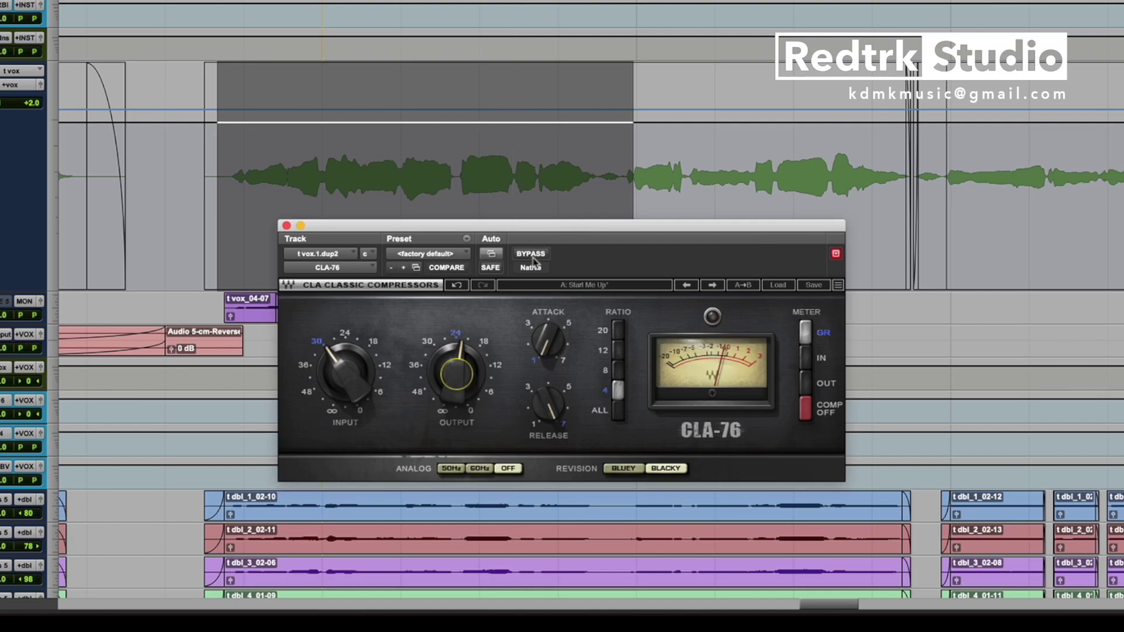
mouse_move(347, 388)
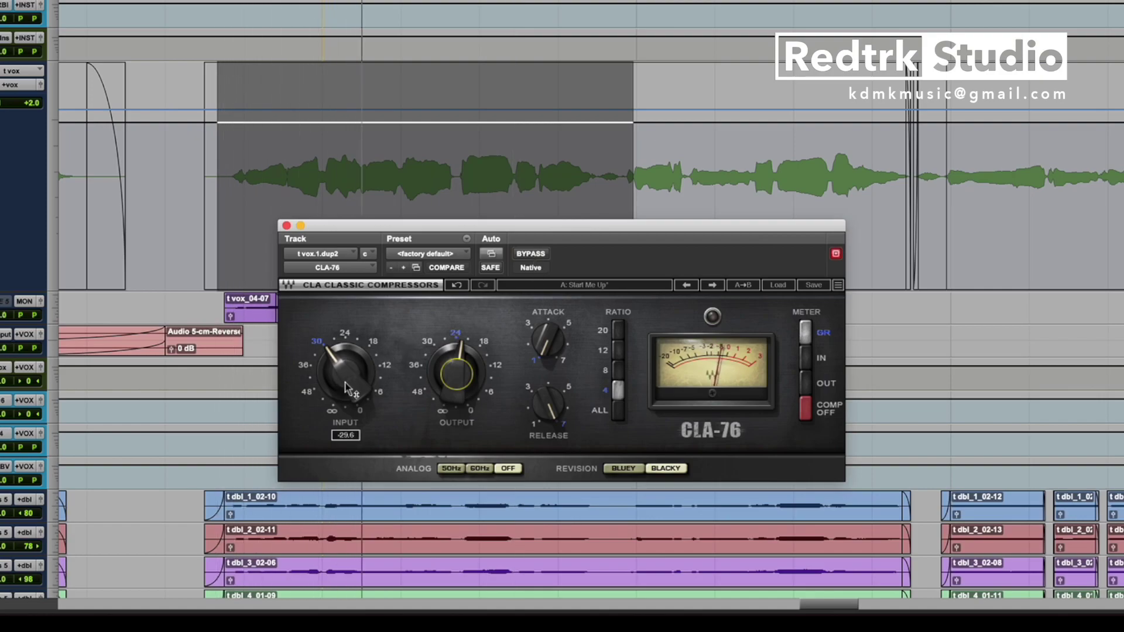
drag(348, 387, 348, 390)
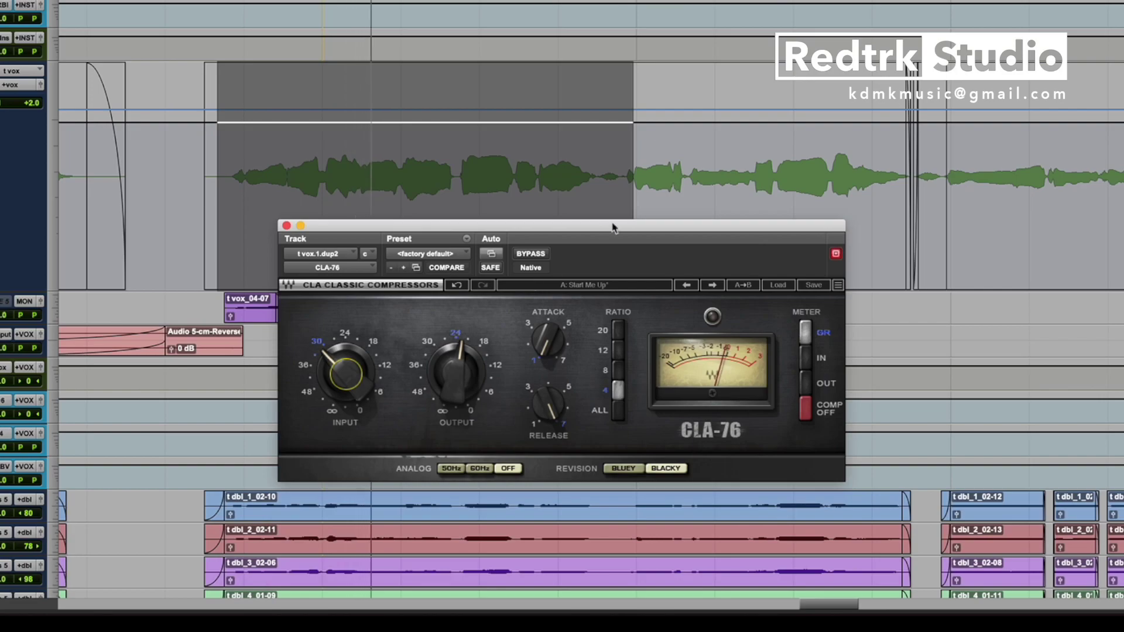
Step: Compare the vocal with the CLA-76 bypassed and active to judge compression and level matching
click(530, 256)
click(530, 255)
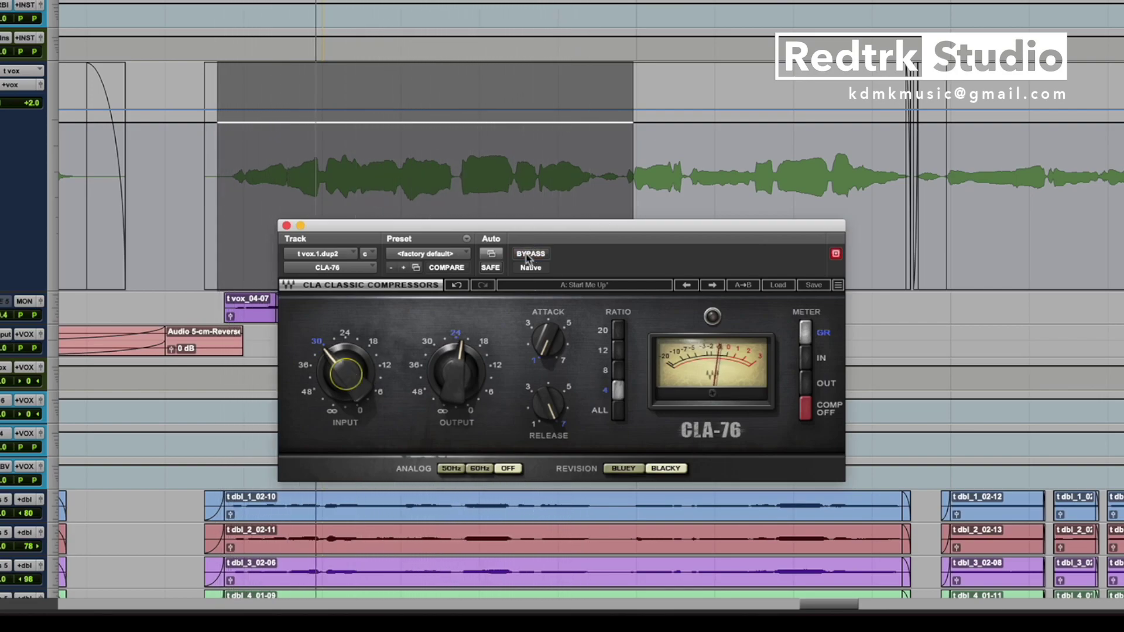
click(529, 258)
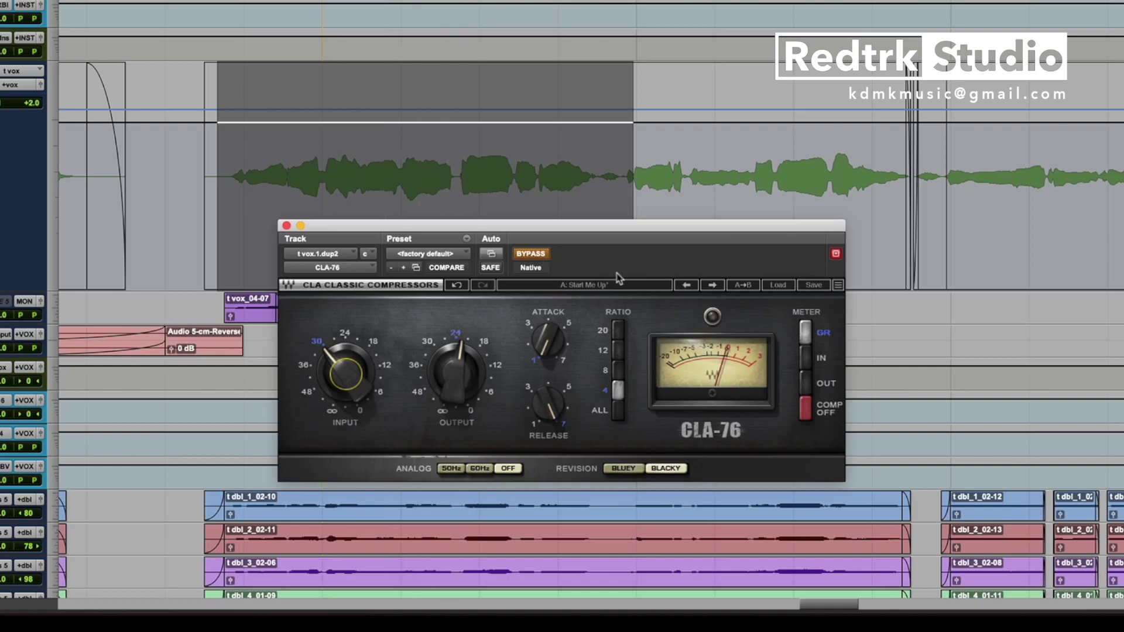
click(543, 258)
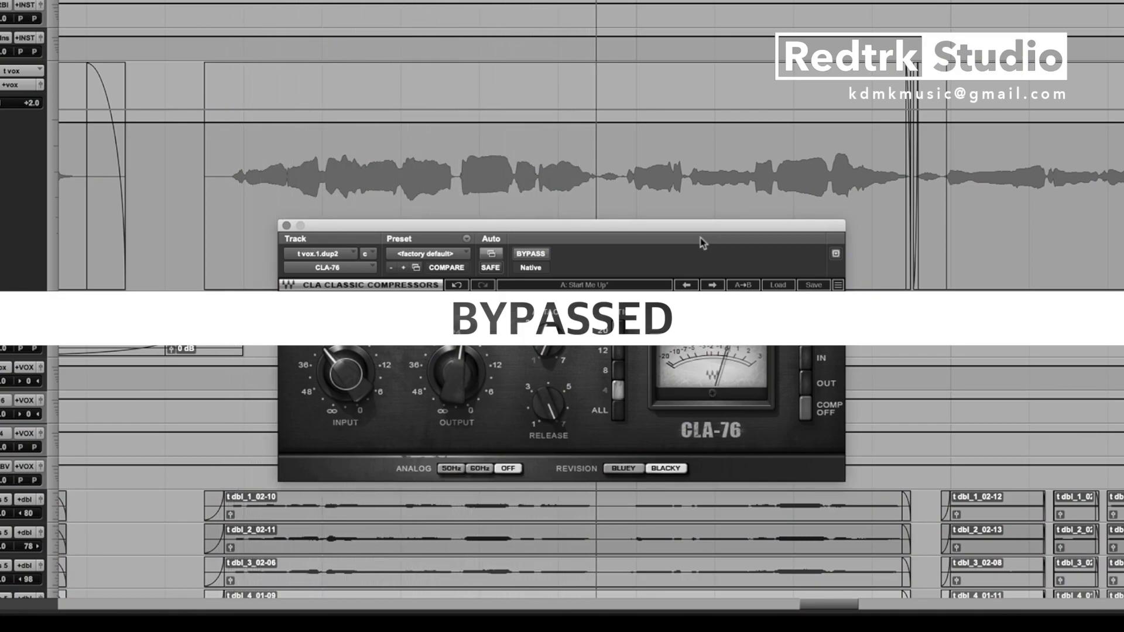
click(532, 255)
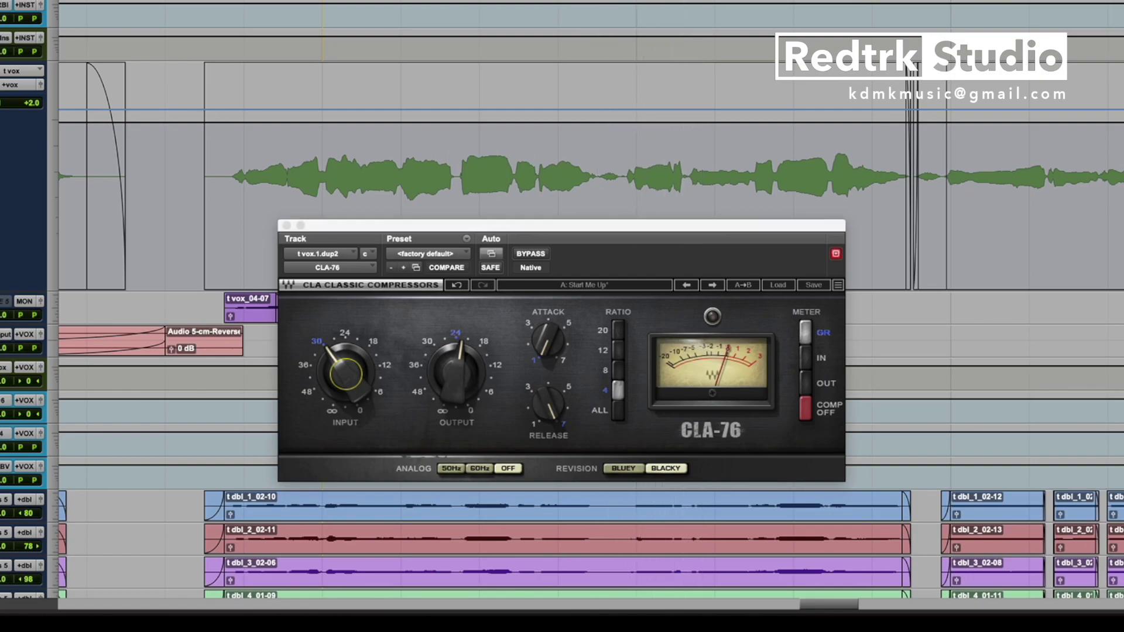
click(530, 256)
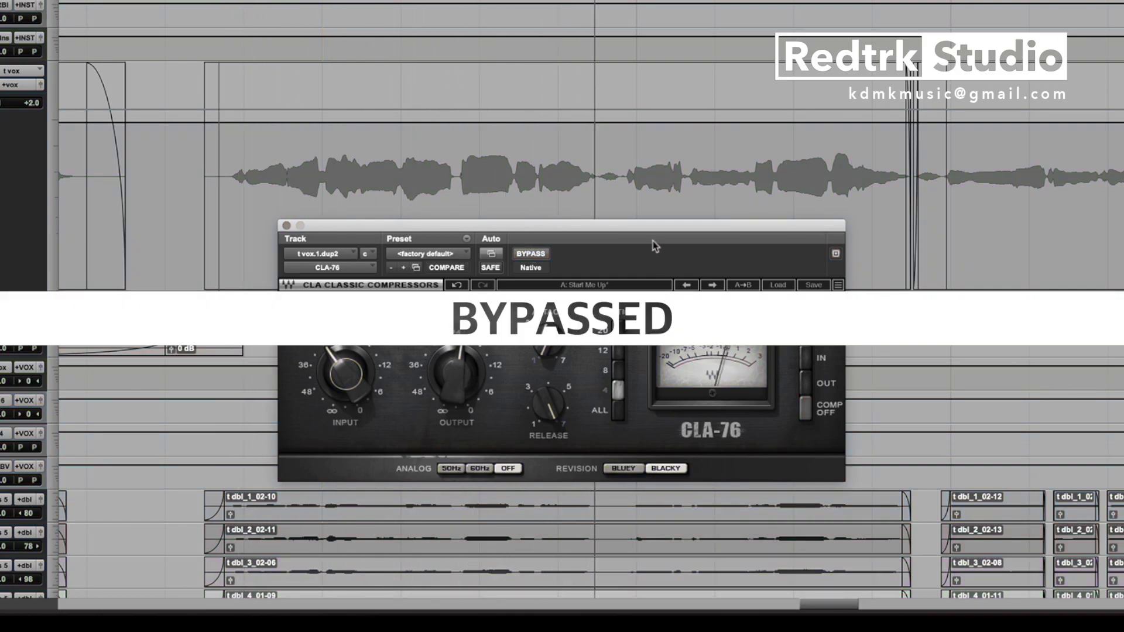
click(530, 253)
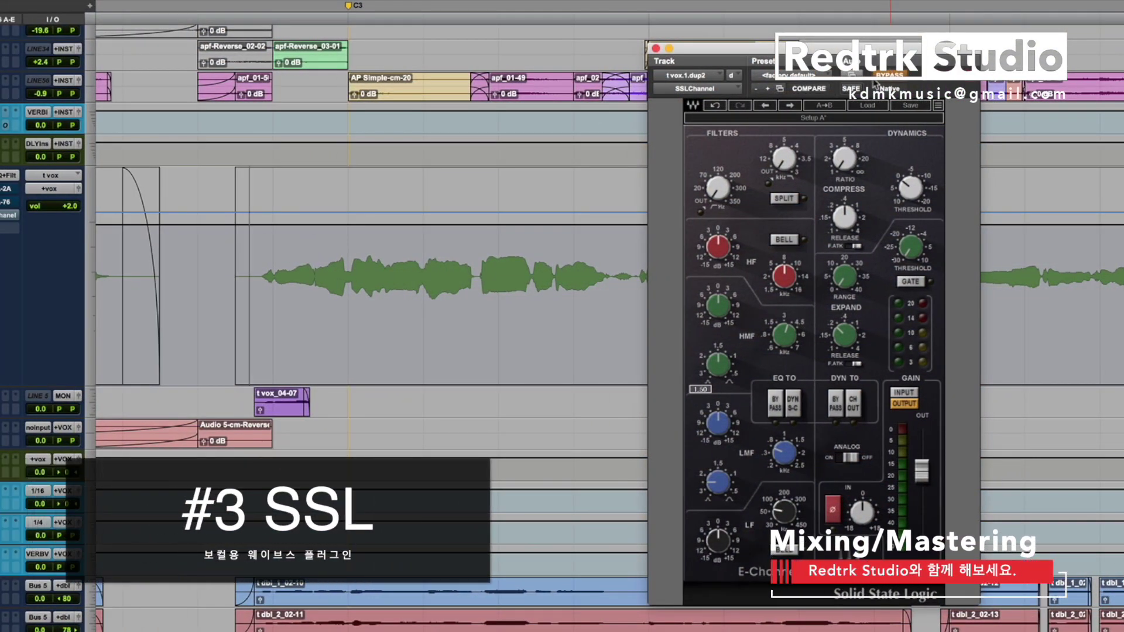
Step: Bypass the SSL Channel's EQ section and lower its compressor Threshold to about -4.8 while playing the selected vocal
click(777, 403)
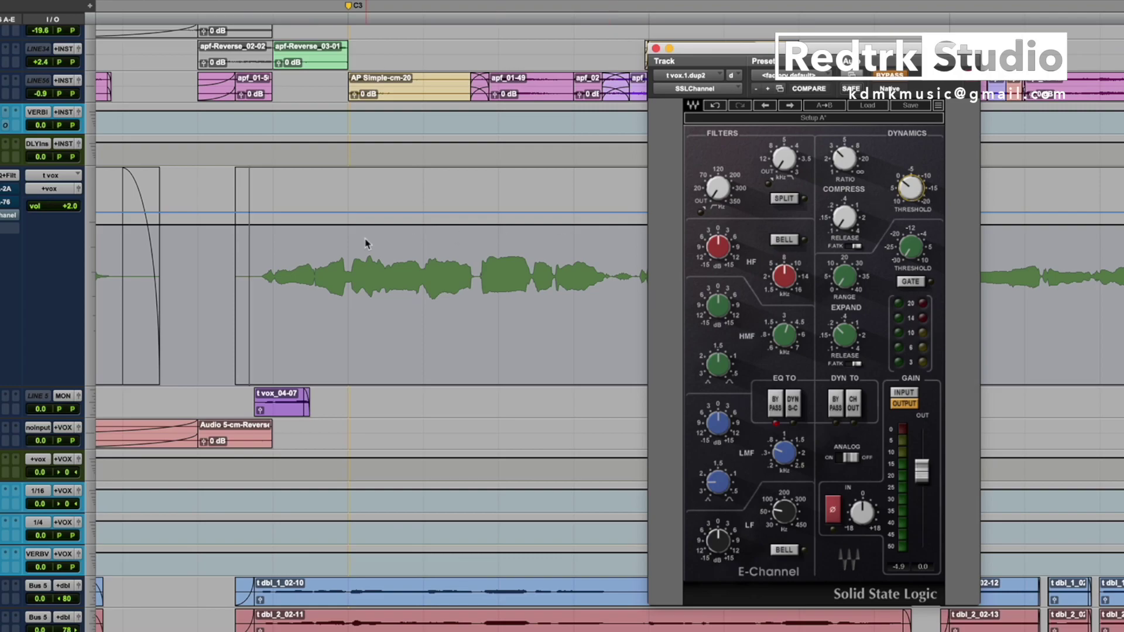
key(space)
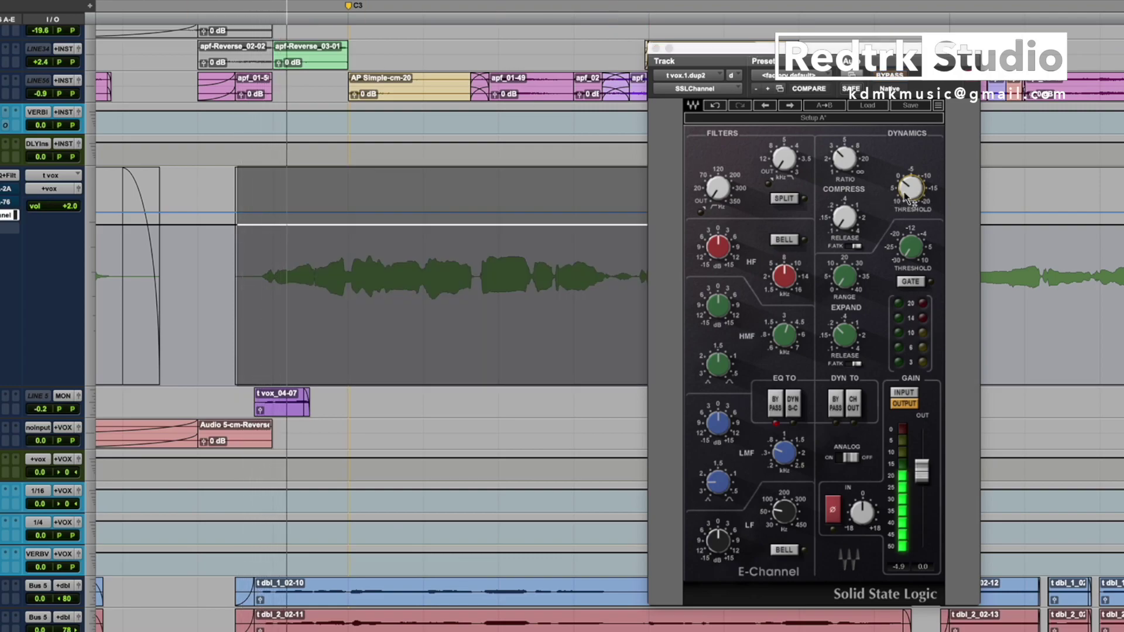
drag(911, 190, 911, 182)
drag(911, 187, 911, 184)
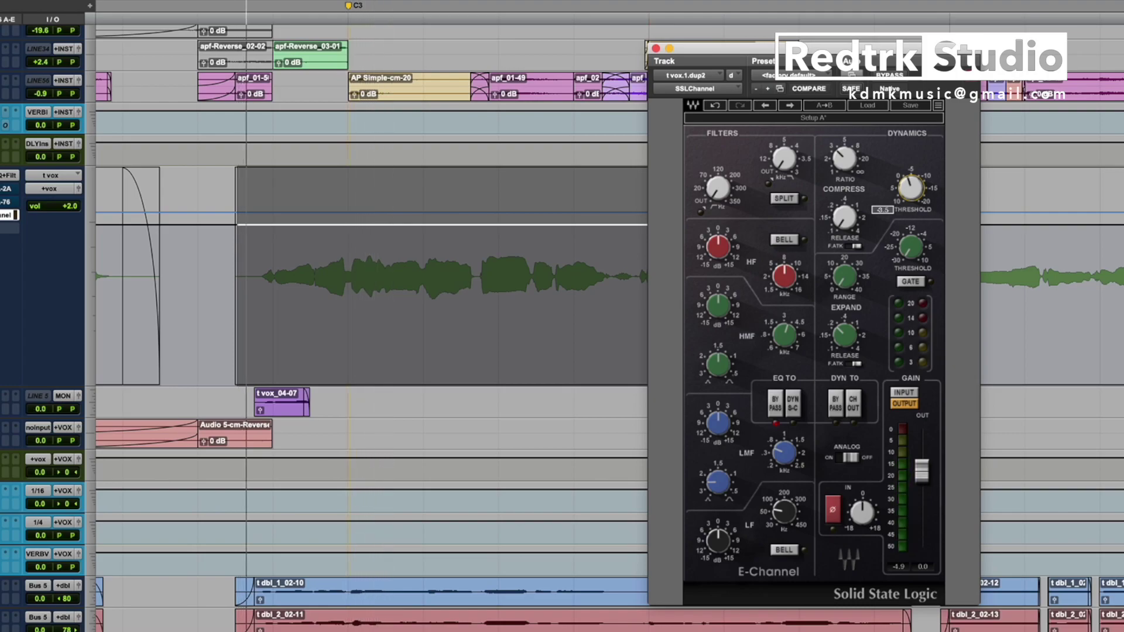
key(space)
key(space)
key(space)
drag(904, 193, 904, 188)
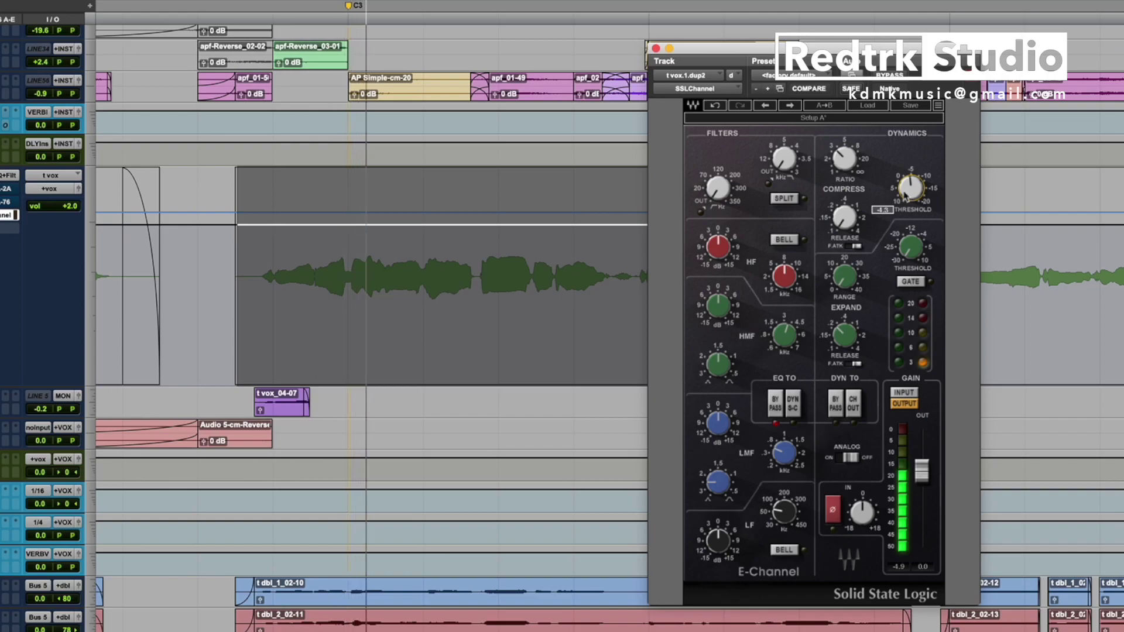
Step: Lower the SSL Channel compressor Threshold further to about -7.3 while replaying the vocal and checking the Release
key(space)
drag(904, 195, 904, 197)
key(space)
key(space)
key(space)
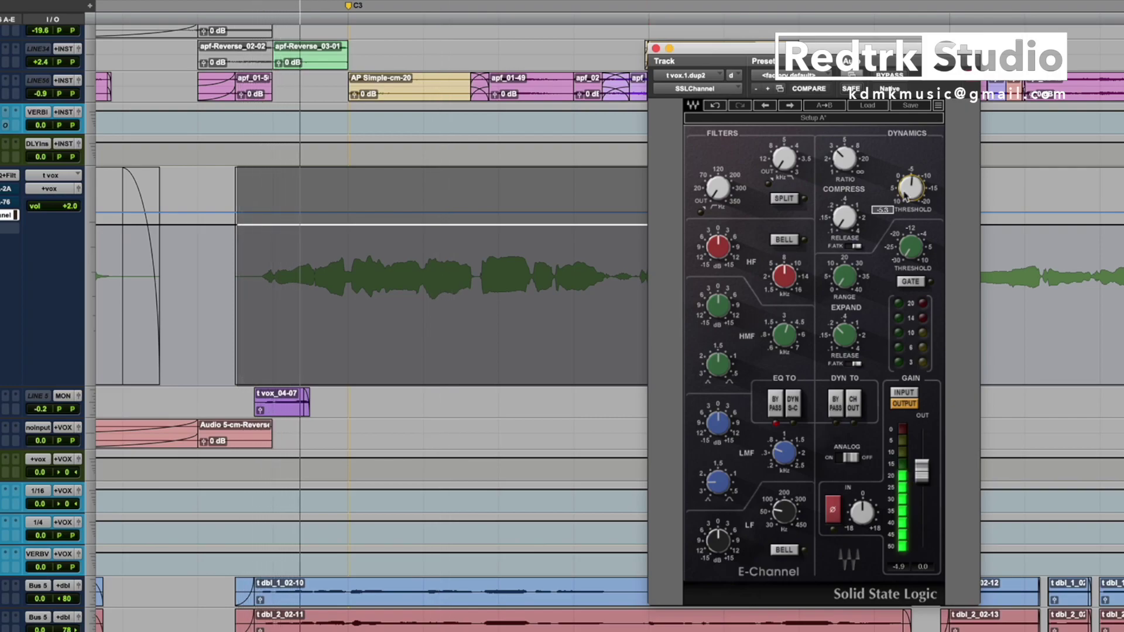
drag(904, 195, 910, 184)
key(space)
key(space)
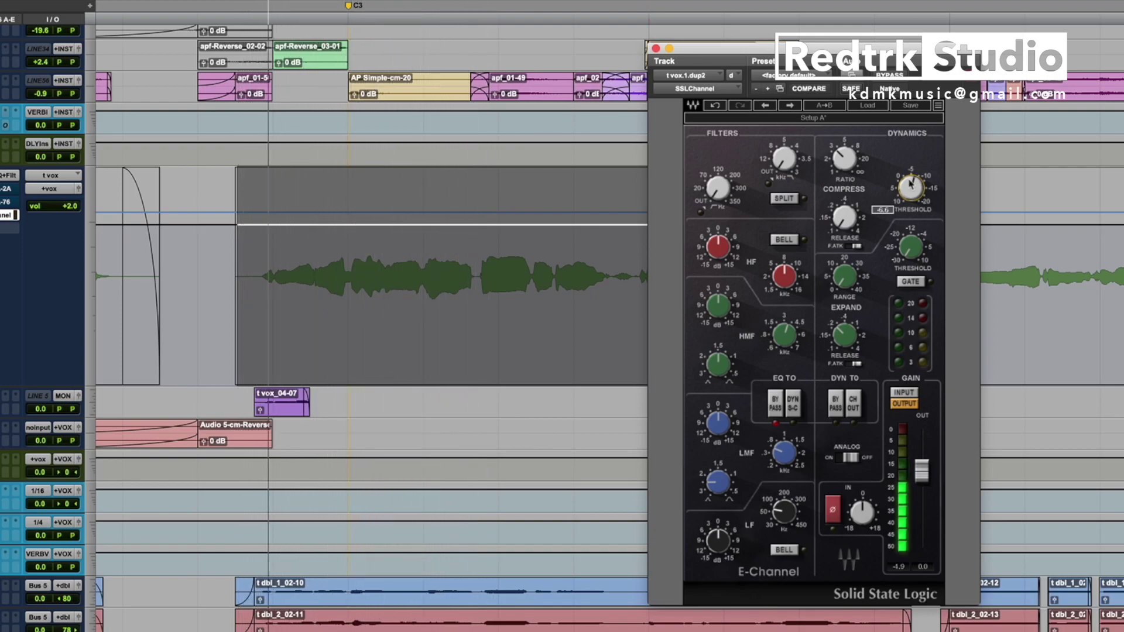
click(845, 218)
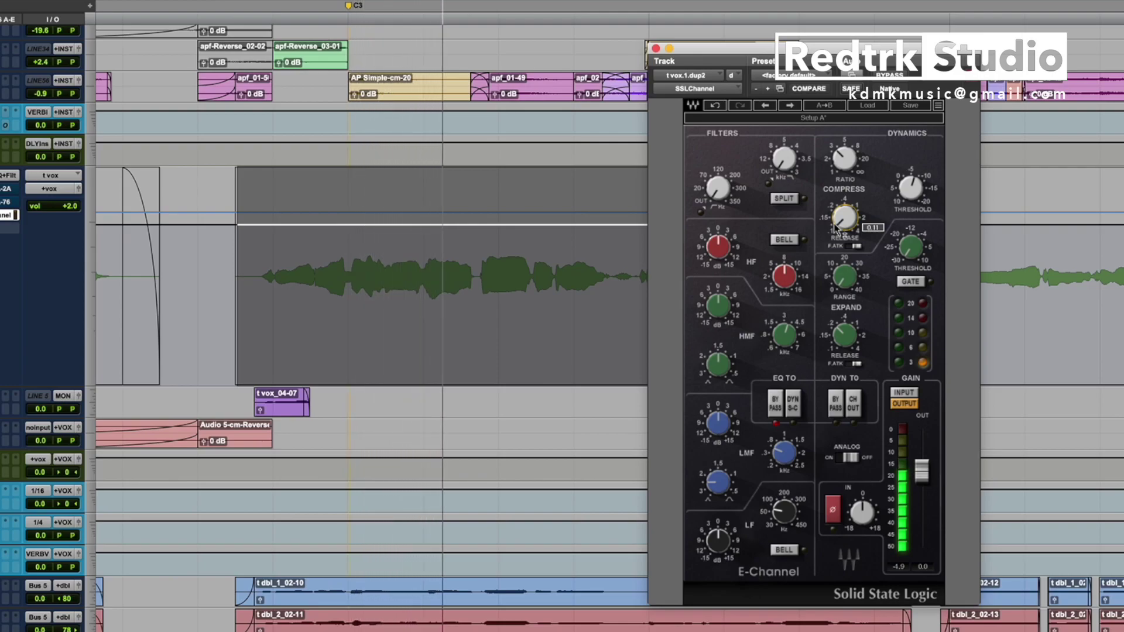
drag(910, 188, 911, 193)
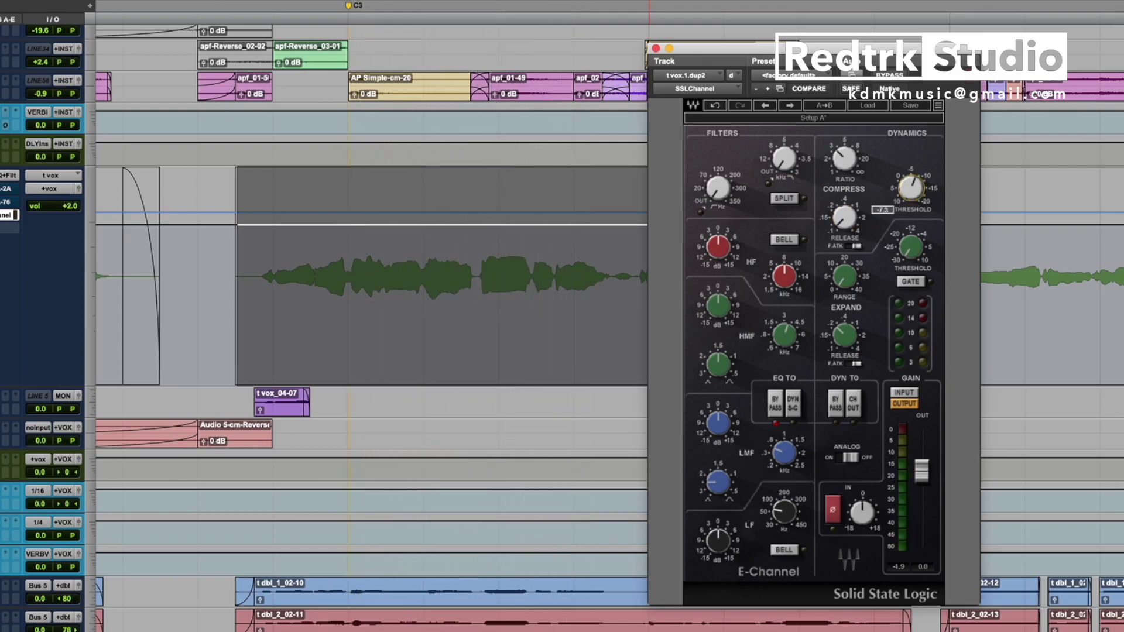
Step: Compare the vocal with the SSL Channel bypassed and active, replaying it from the start of the lead vocal clip
drag(844, 218, 844, 215)
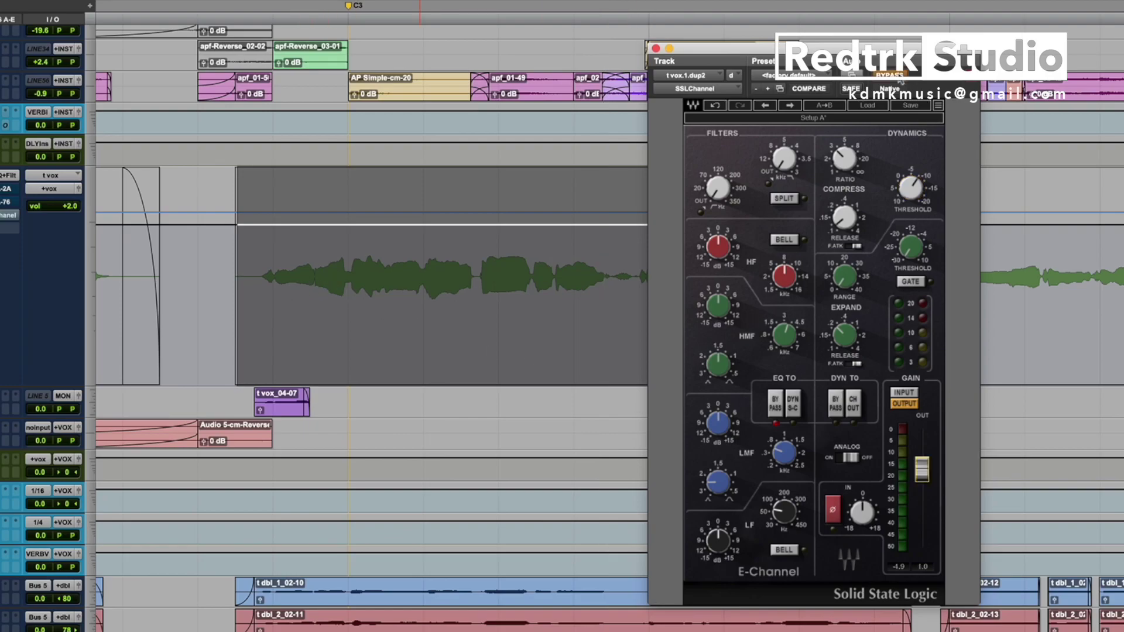
click(900, 80)
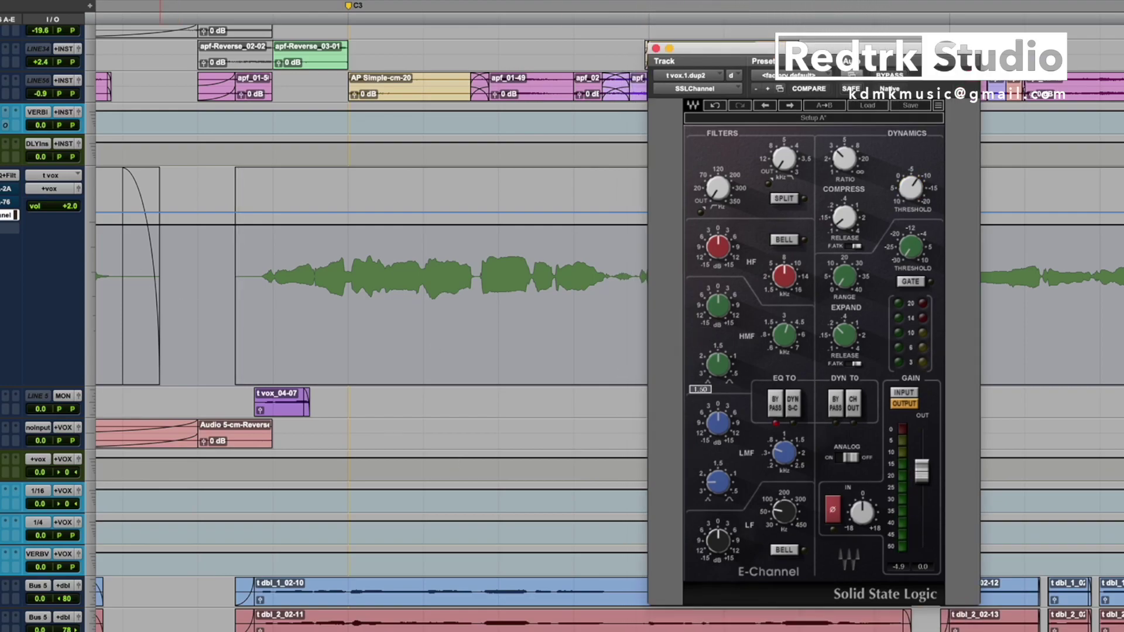
click(233, 277)
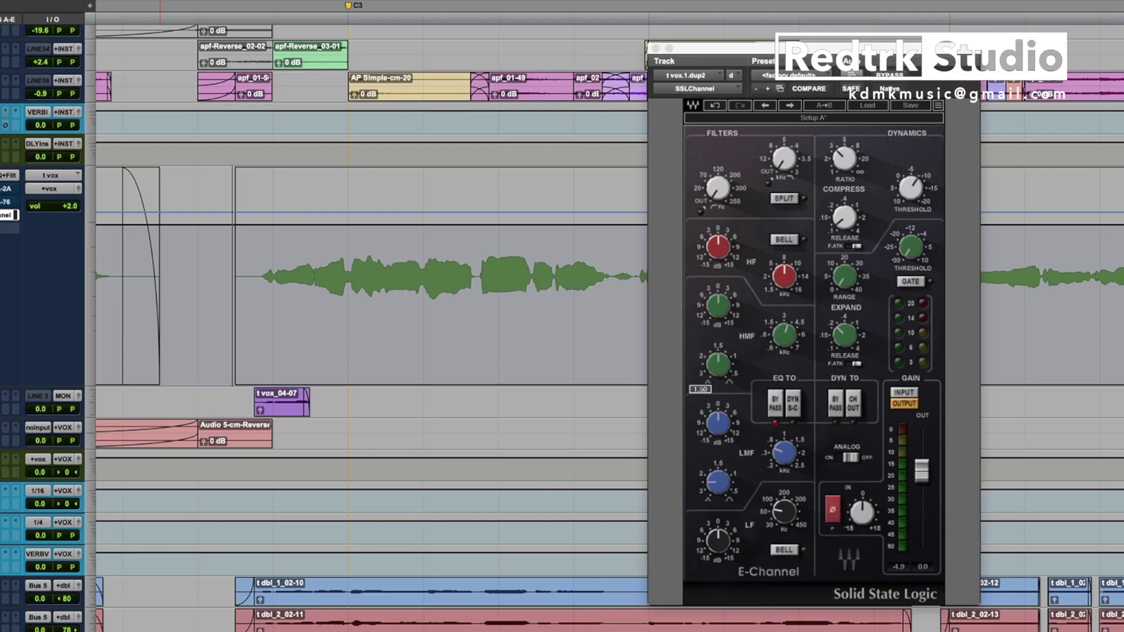
click(890, 76)
key(space)
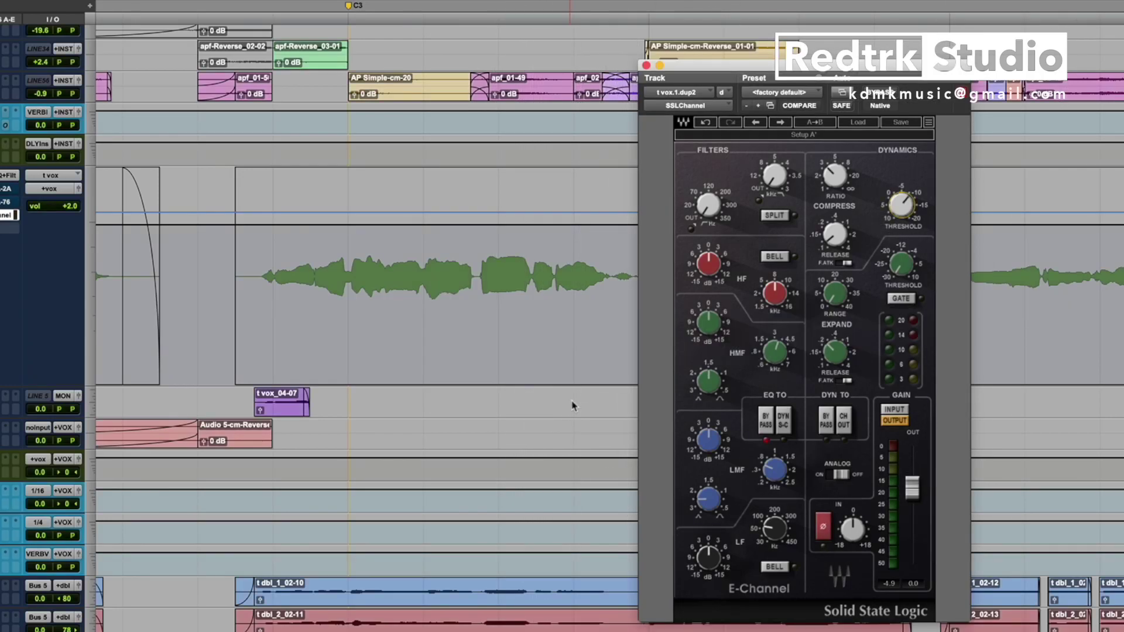
key(space)
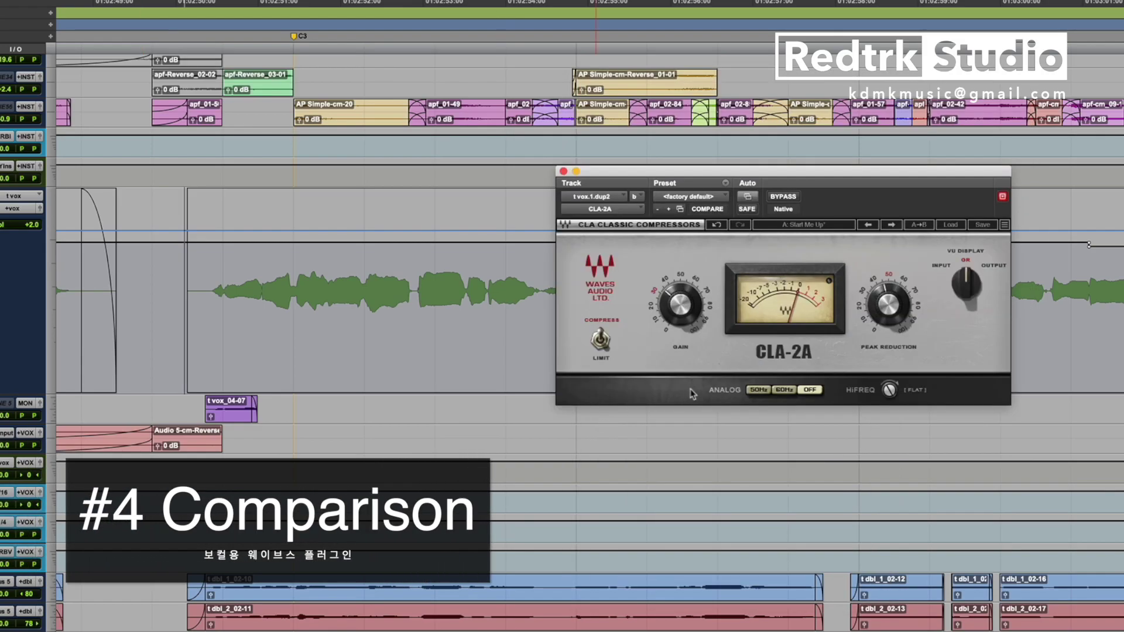
Step: Play the same vocal phrase through the CLA-2A, CLA-76 and SSL Channel in turn to compare their compression
click(784, 197)
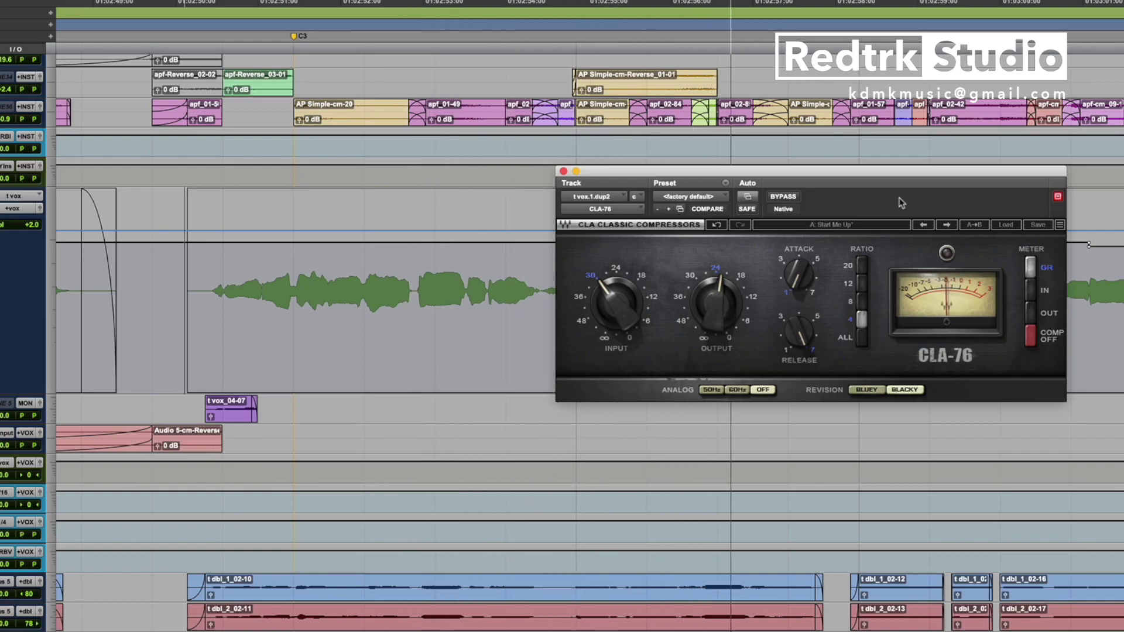
key(space)
key(space)
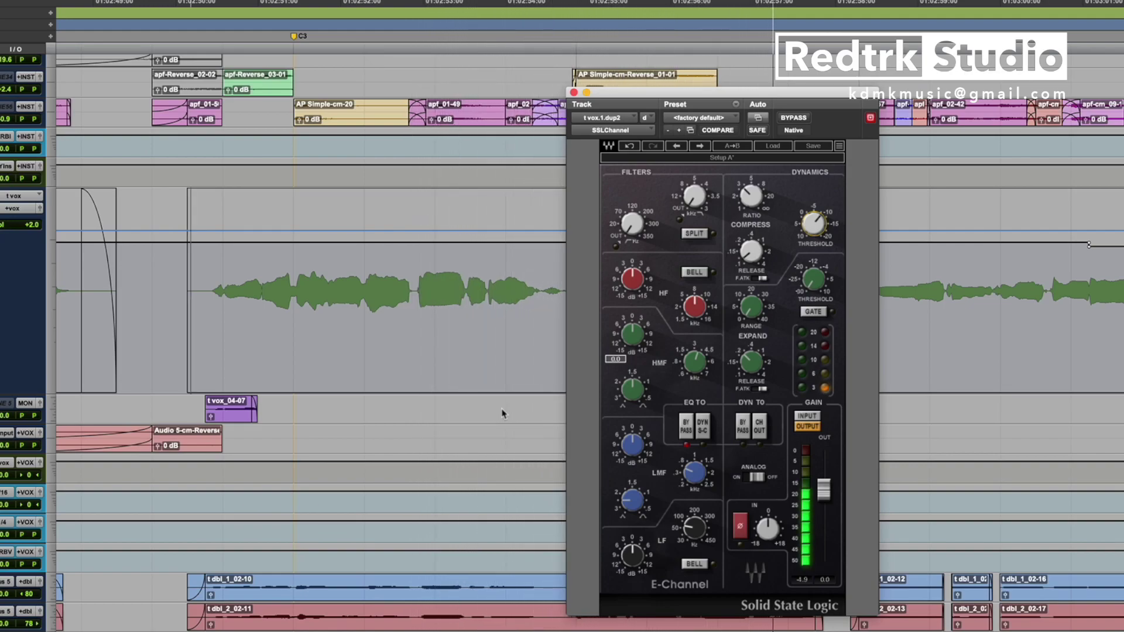
click(502, 413)
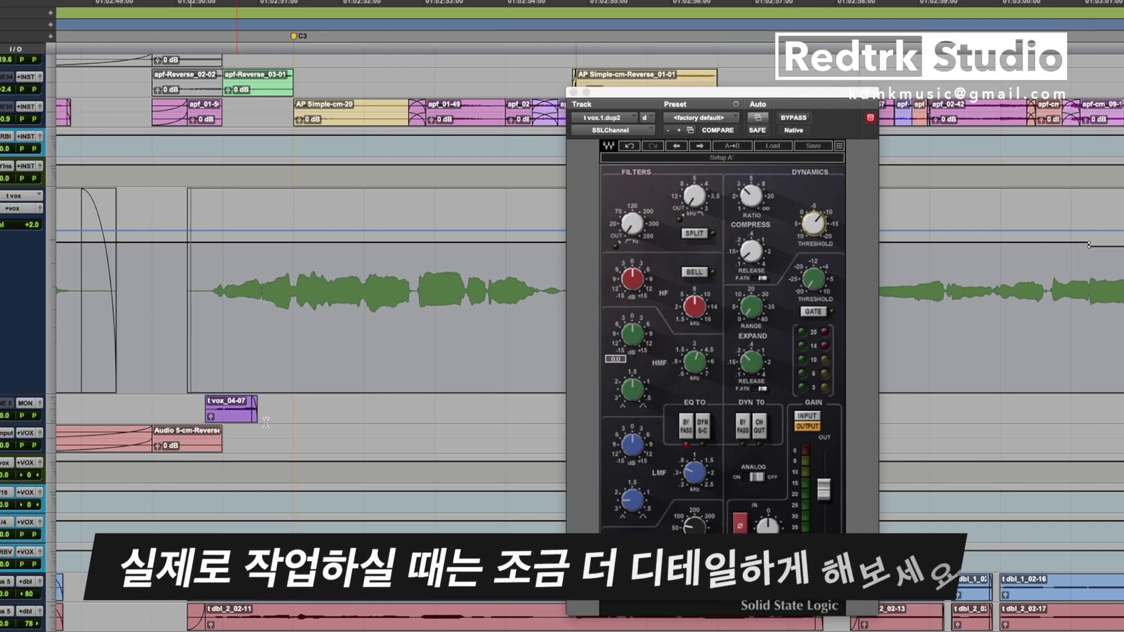